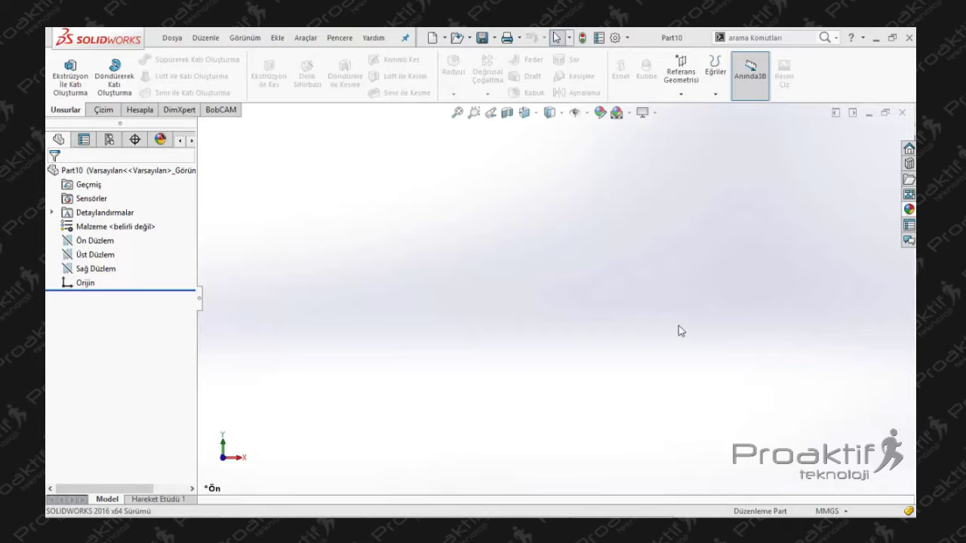
- Sketch a center rectangle at the origin on the front plane (Ön Düzlem)
click(95, 242)
click(113, 218)
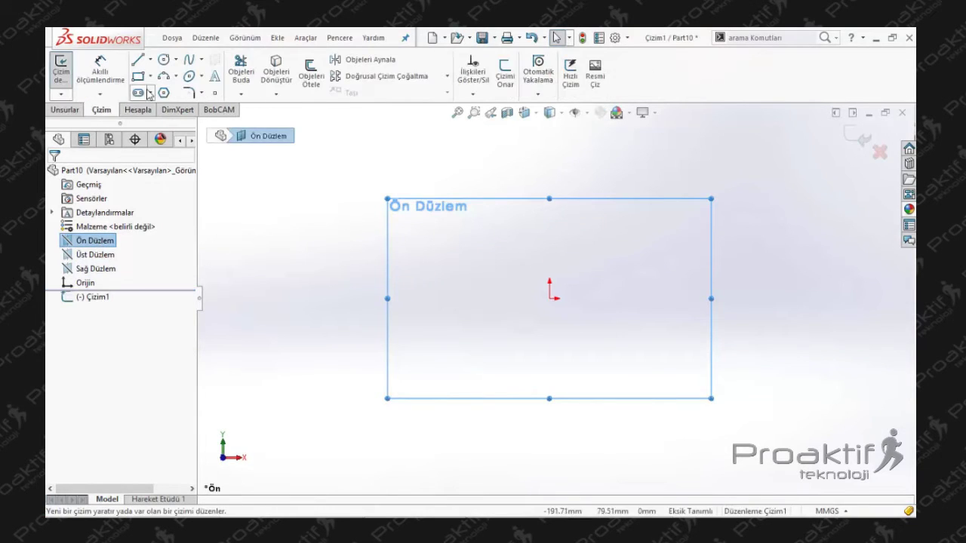
click(140, 79)
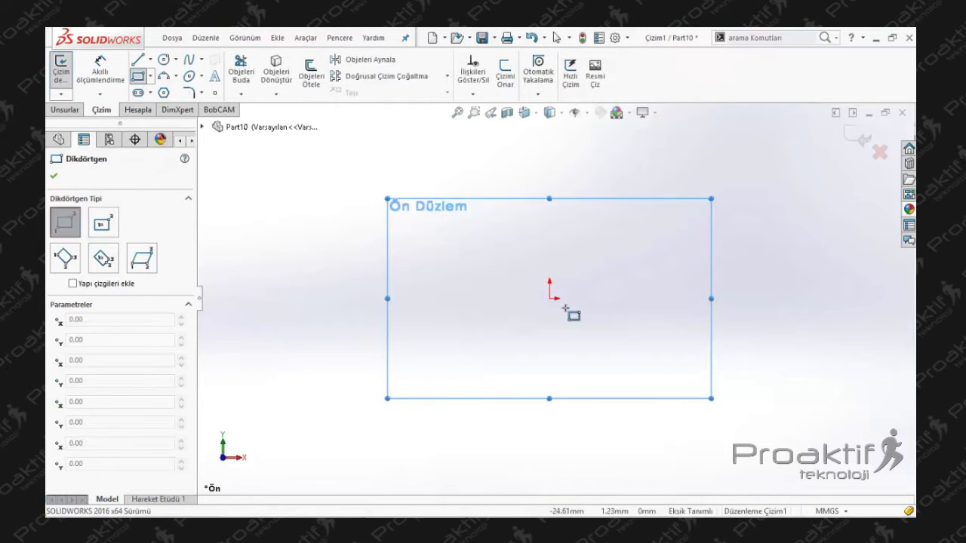
click(103, 223)
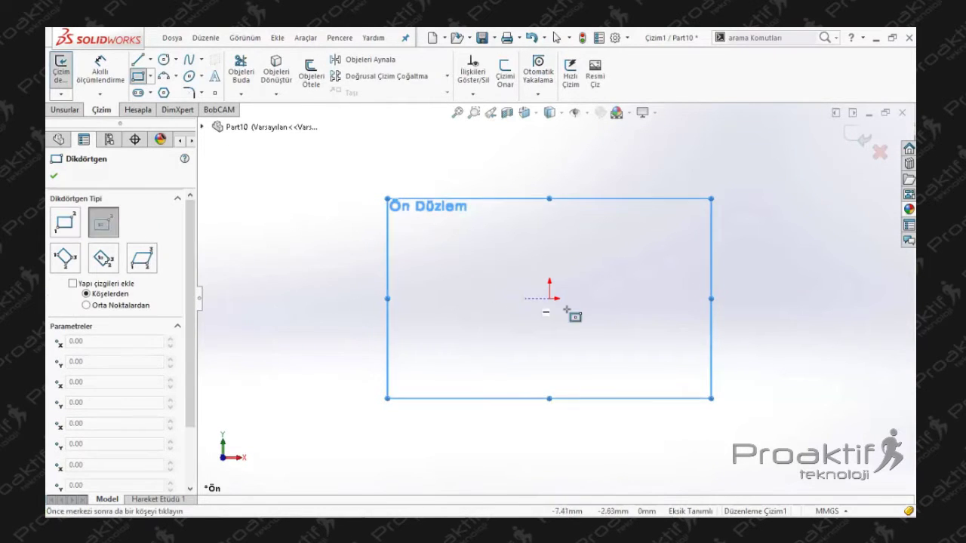
click(550, 299)
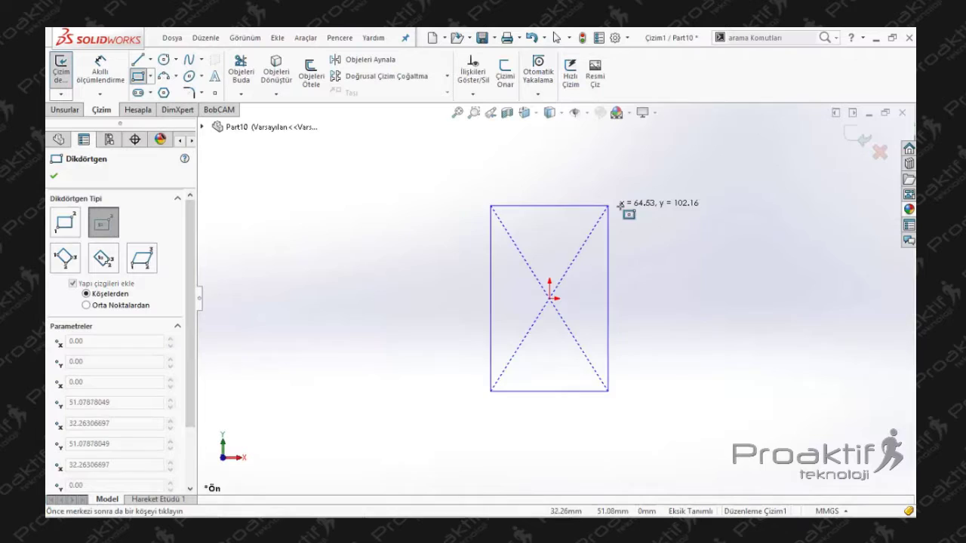
click(661, 195)
- Extrude the rectangle 40 mm into a solid block
click(65, 110)
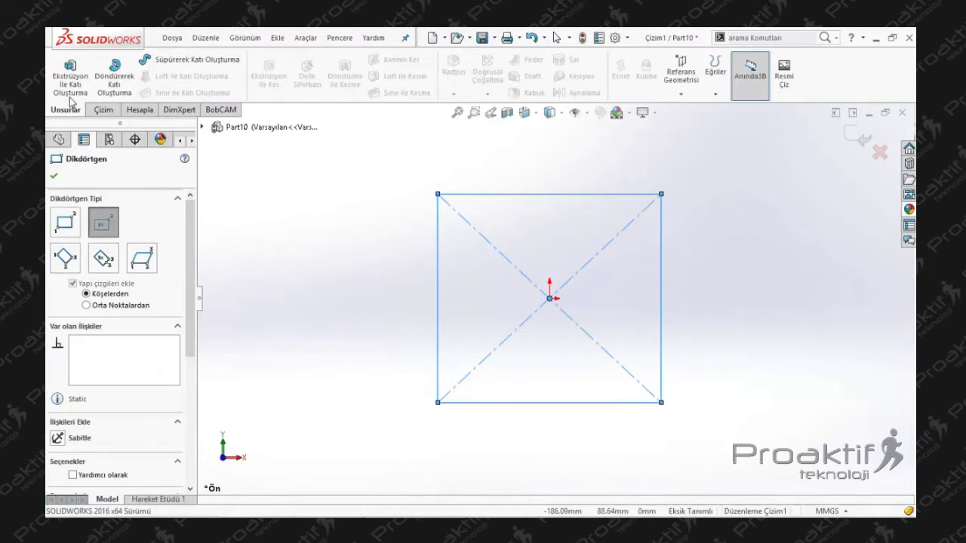
click(71, 75)
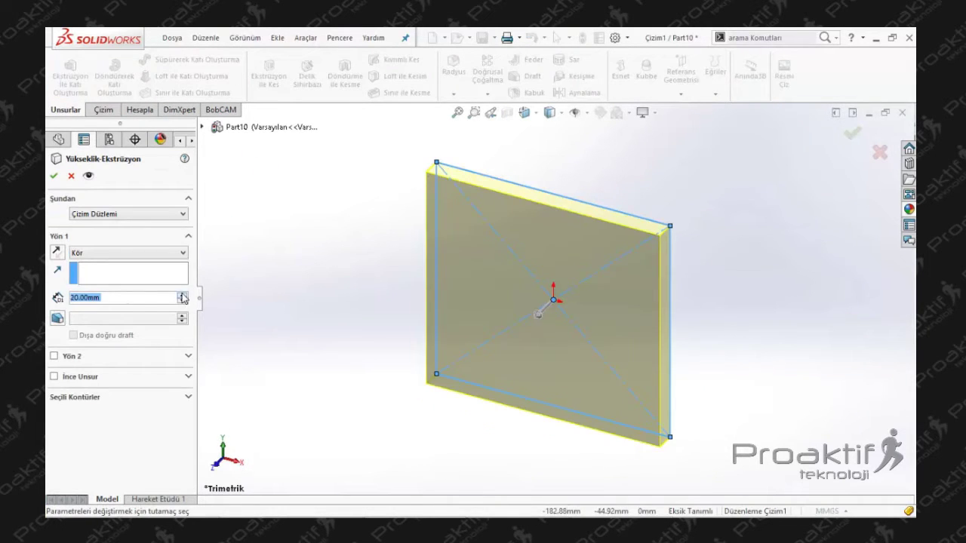
click(182, 296)
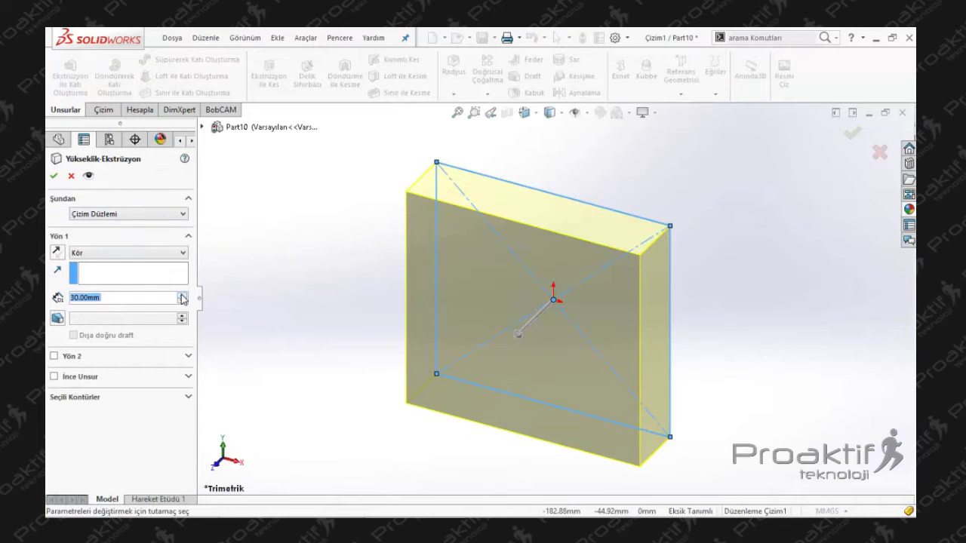
click(182, 296)
click(53, 175)
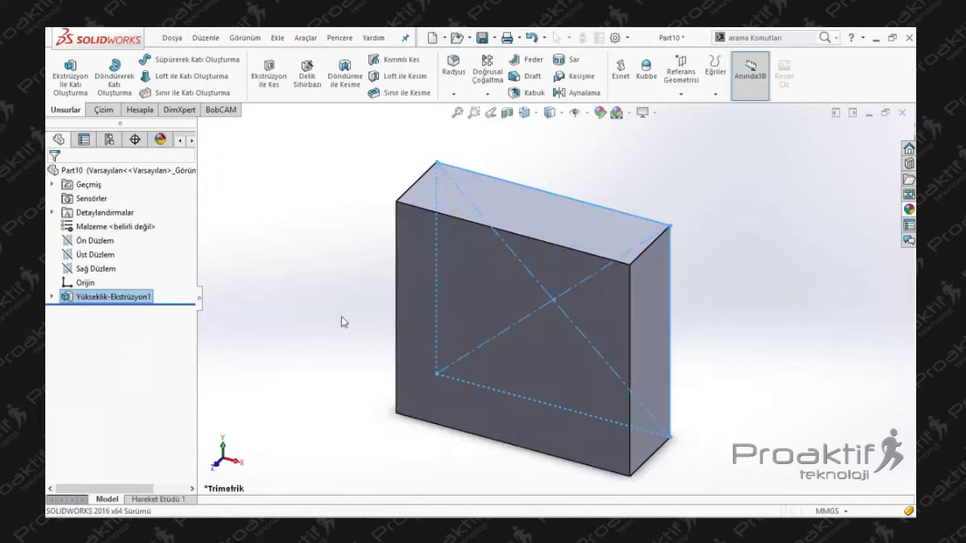
- Draw a circle of about 30 mm radius at the origin on the block's front face
click(534, 366)
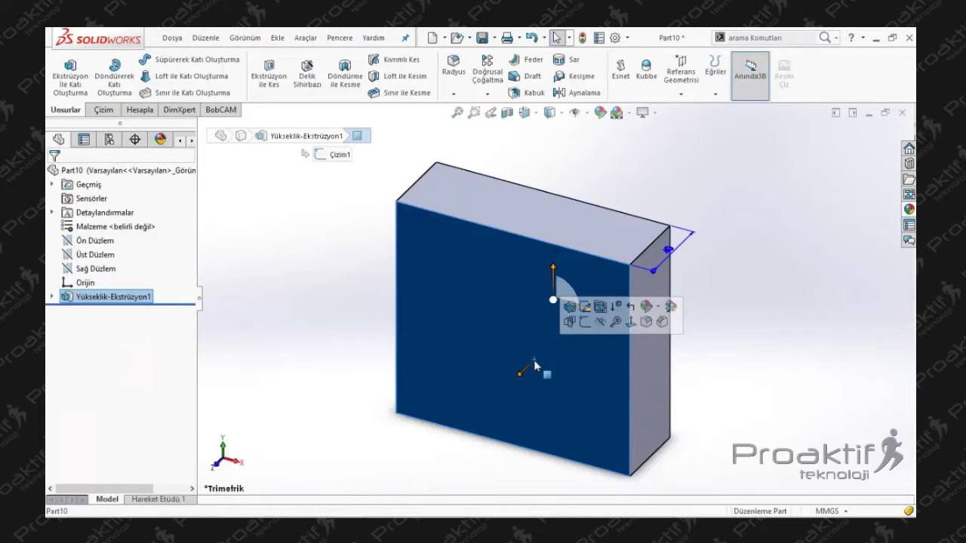
click(629, 322)
click(104, 110)
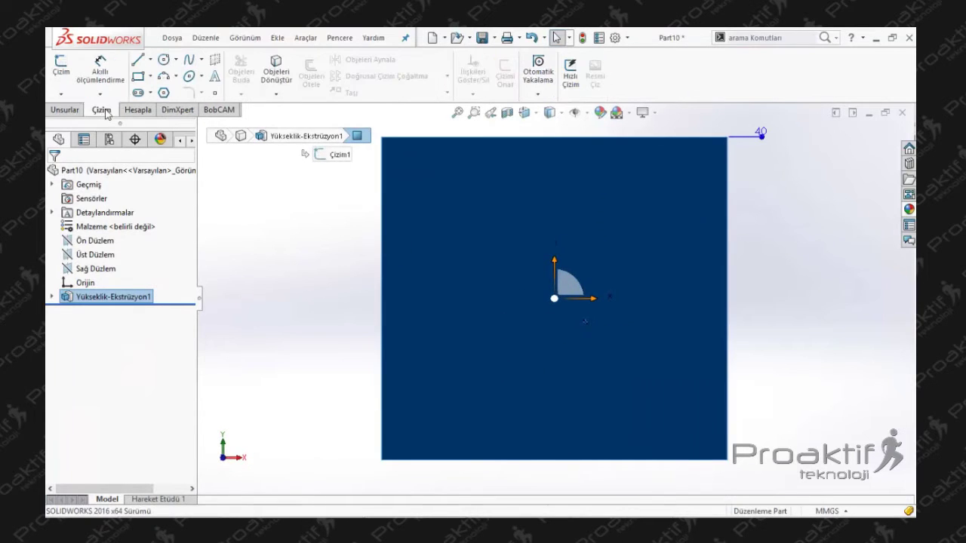
click(162, 60)
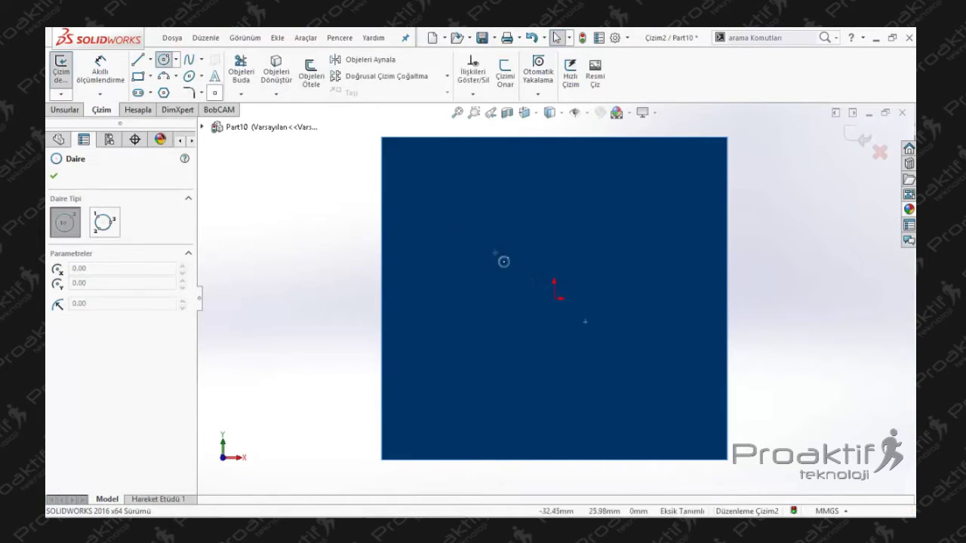
click(556, 299)
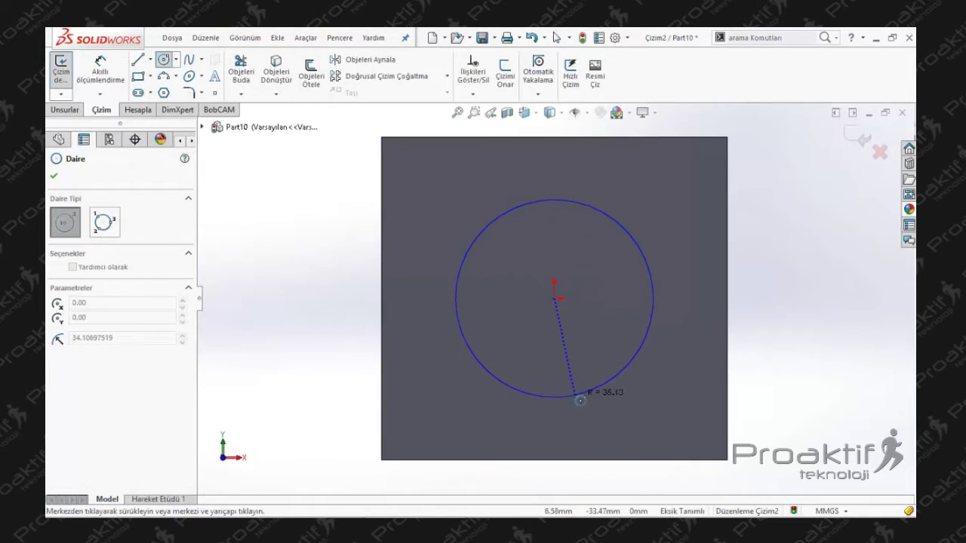
click(571, 382)
click(65, 109)
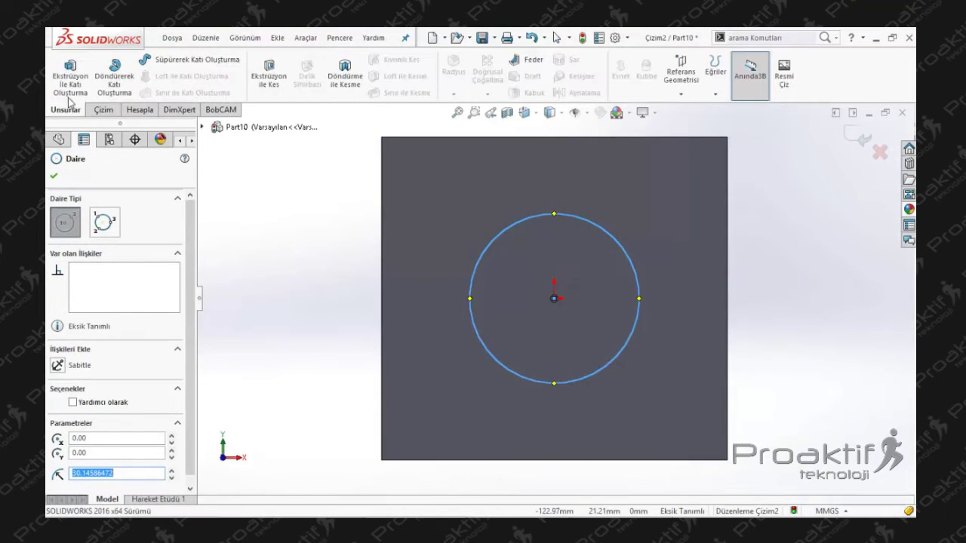
click(69, 76)
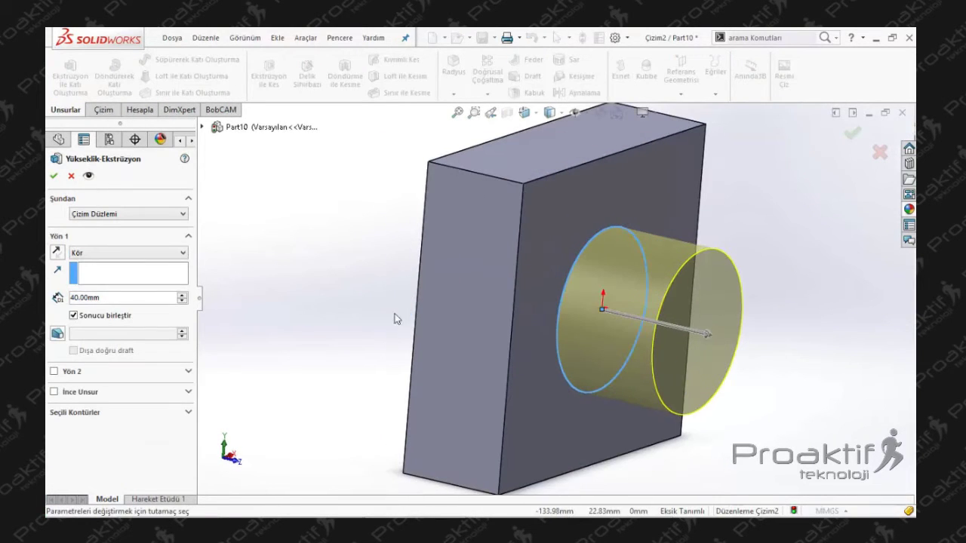
- Extrude the circle 120 mm into a cylindrical boss, Yükseklik-Ekstrüzyon2
scroll(183, 299, up, 2)
scroll(184, 299, up, 2)
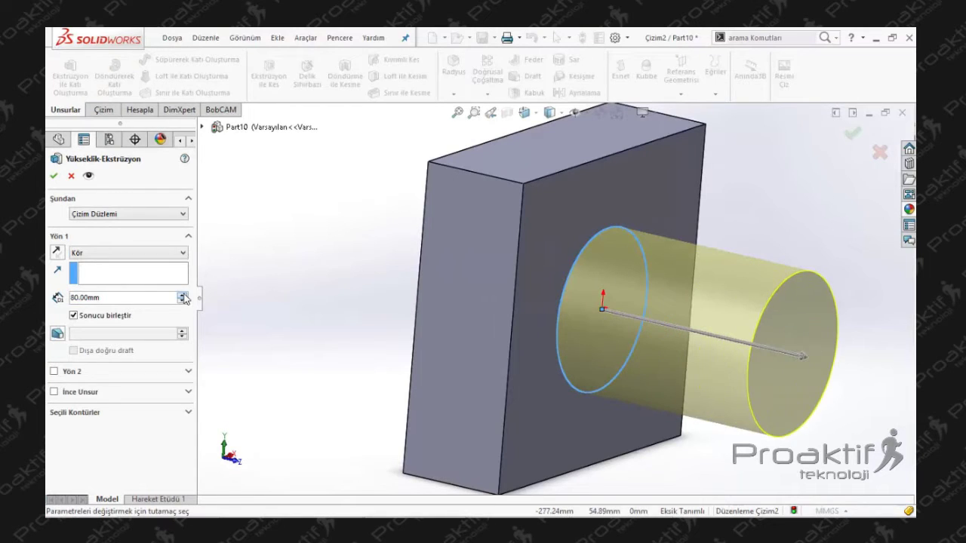
scroll(184, 299, up, 2)
scroll(183, 299, up, 2)
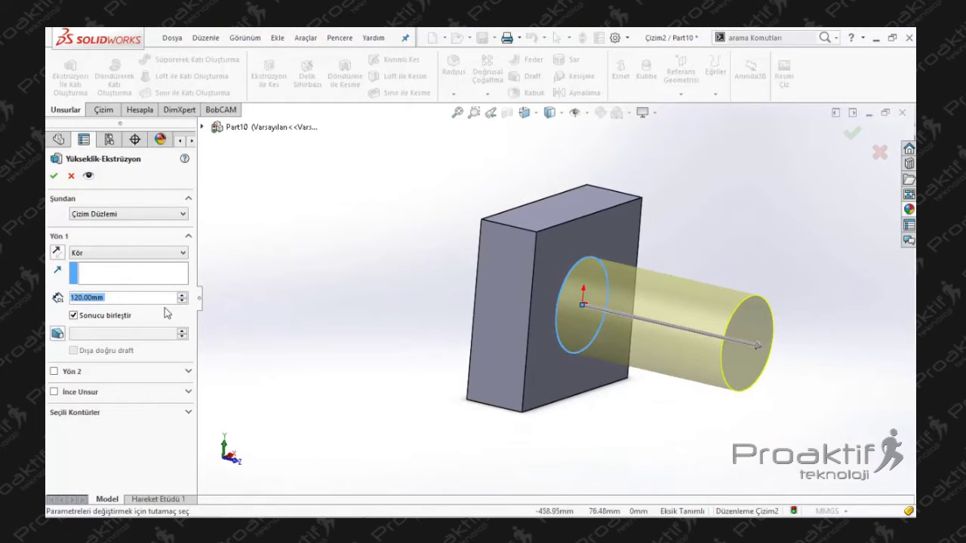
click(54, 176)
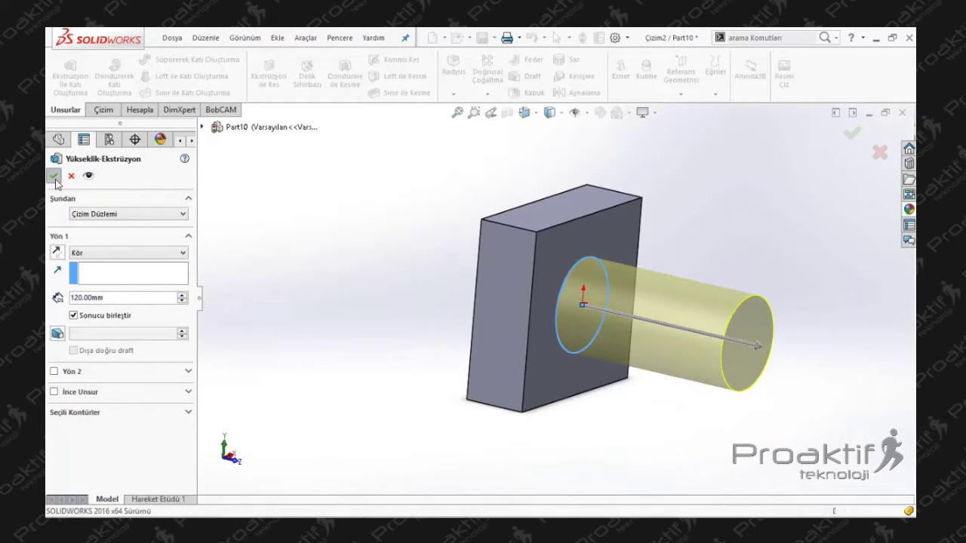
click(339, 252)
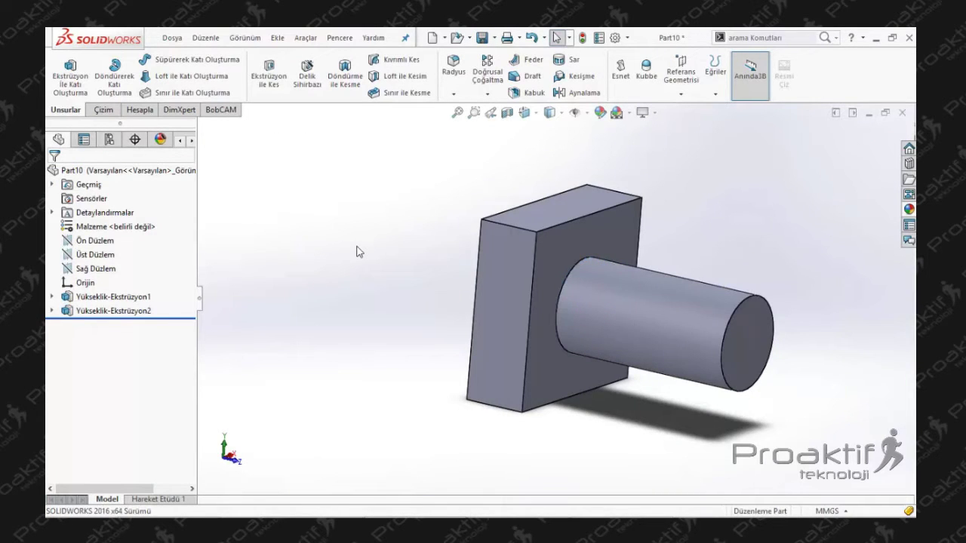
- Sketch a corner rectangle across the top edge of the block's flat face
mouse_move(360, 252)
middle_down()
mouse_move(431, 280)
mouse_move(395, 282)
mouse_move(444, 315)
mouse_move(561, 326)
middle_up()
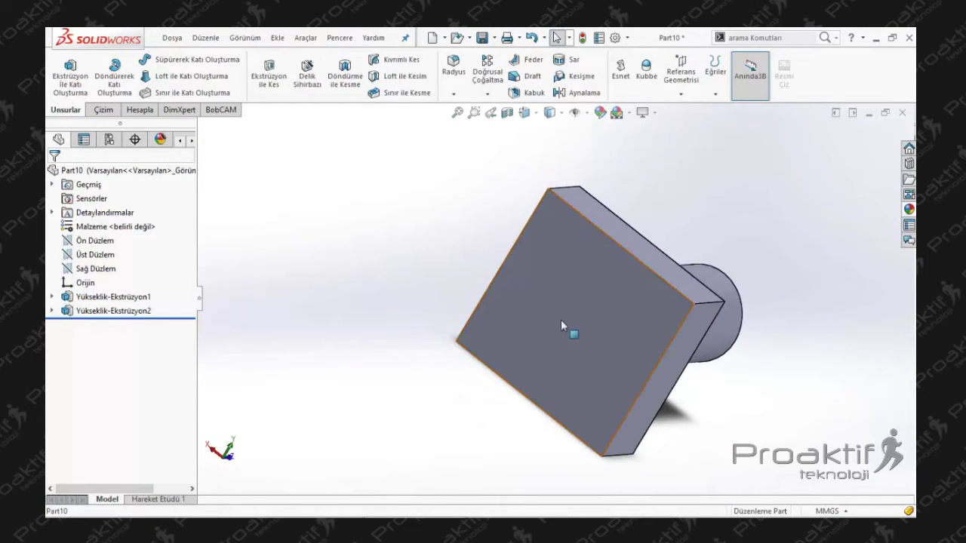
click(561, 326)
click(664, 290)
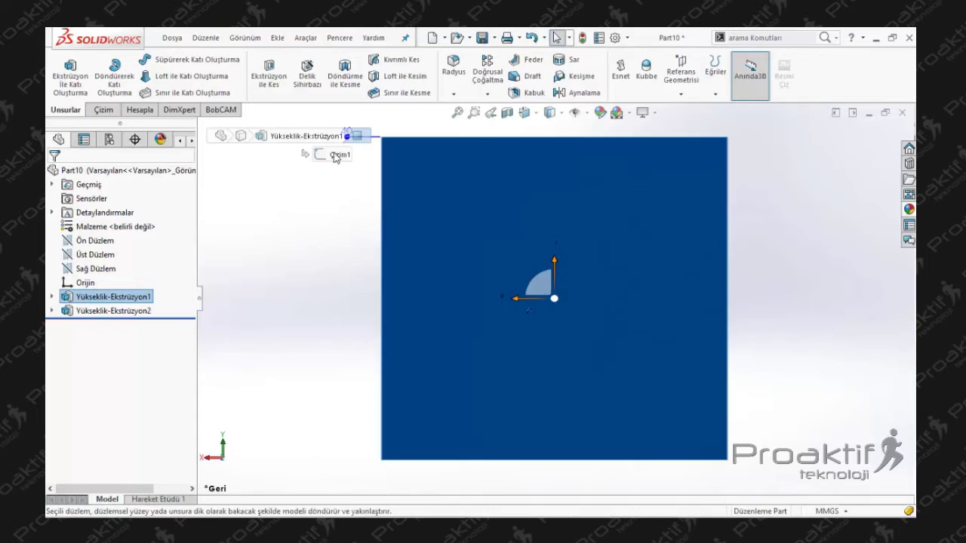
click(106, 110)
click(138, 77)
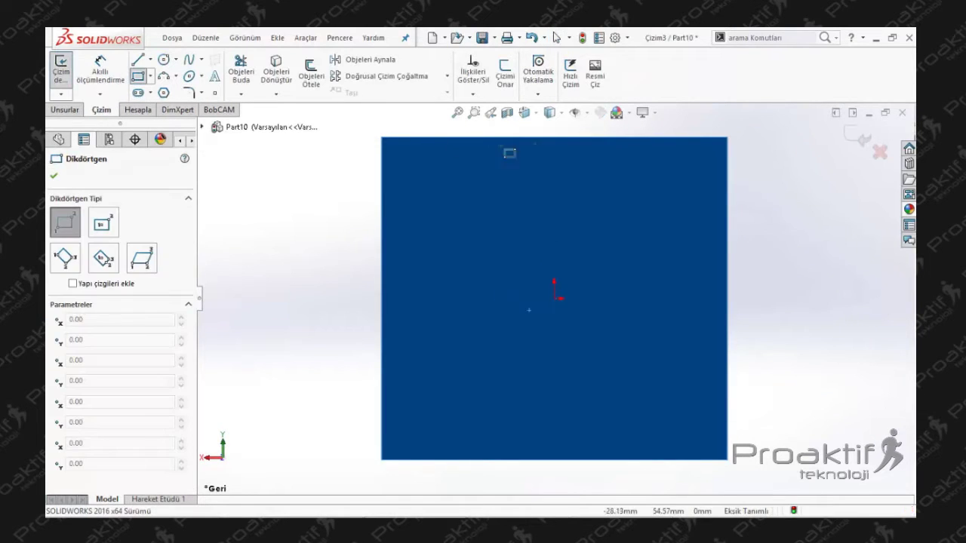
click(504, 137)
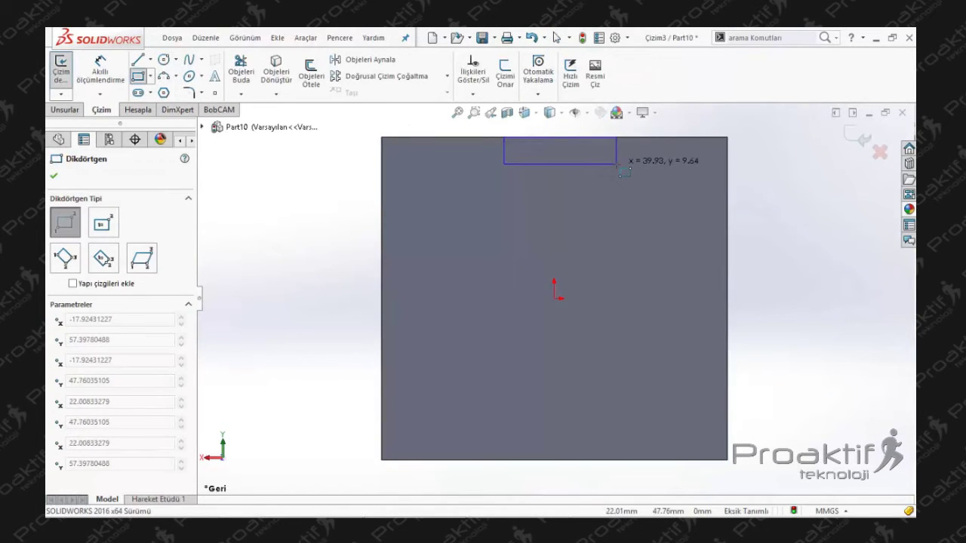
click(617, 164)
- Cut the rectangle through the block as slot Kes-Ekstrüzyon1
click(65, 111)
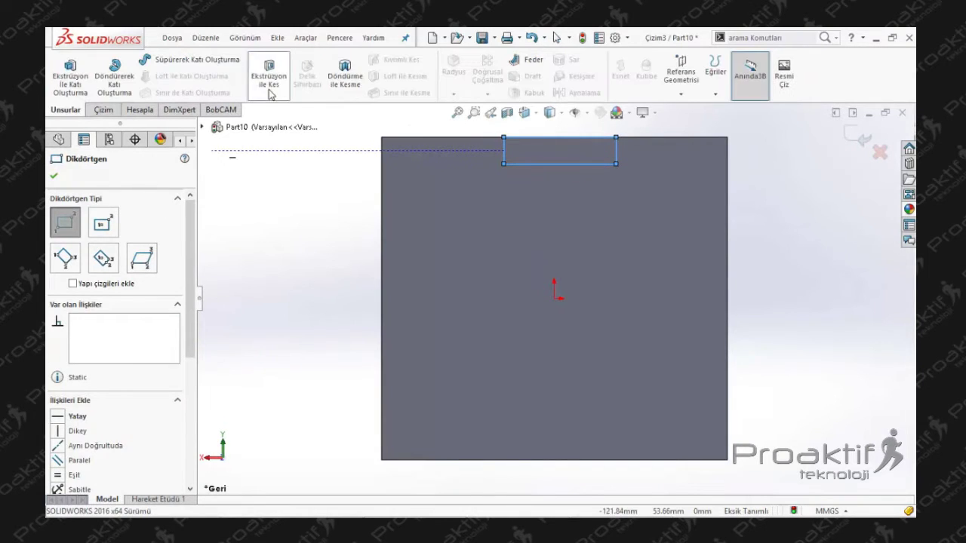
click(269, 90)
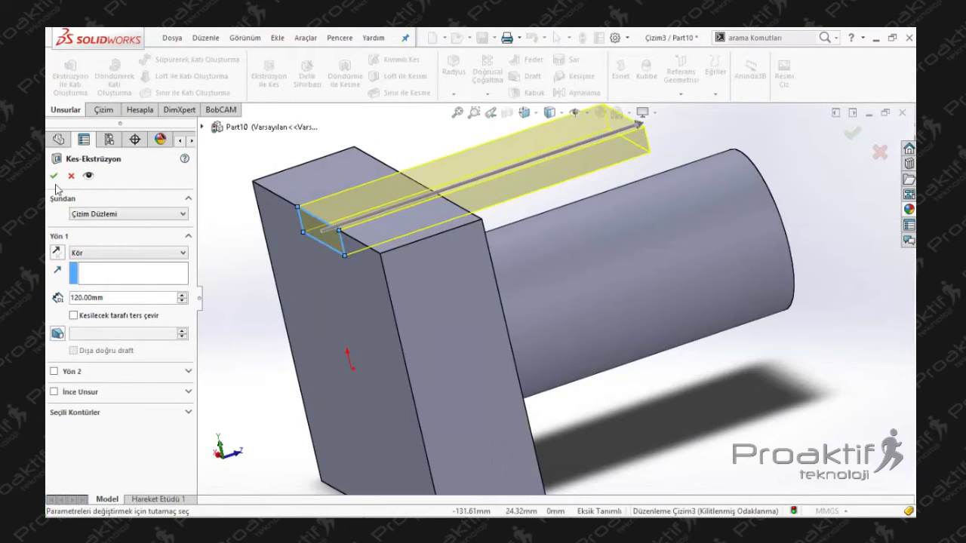
click(54, 177)
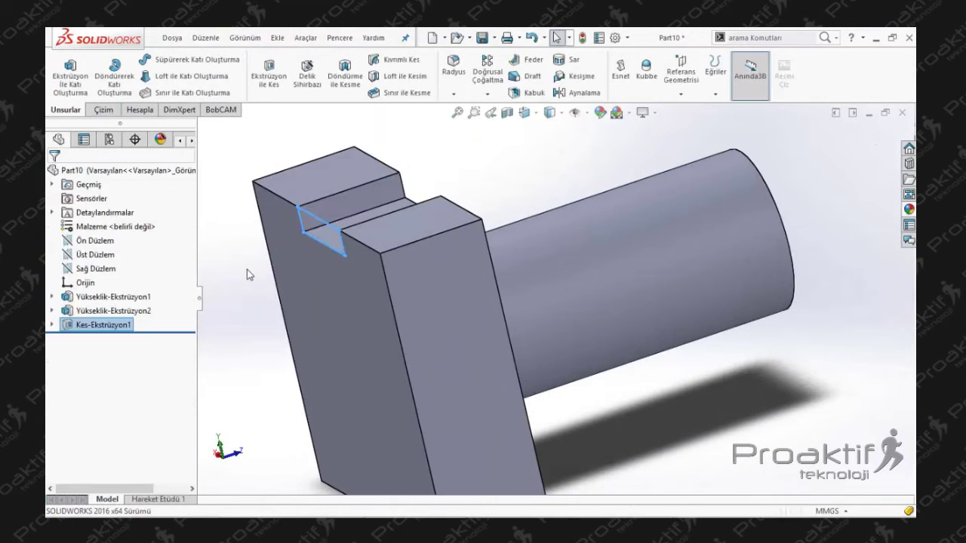
scroll(247, 269, up, 3)
scroll(246, 270, up, 2)
mouse_move(389, 283)
middle_down()
mouse_move(597, 403)
mouse_move(587, 317)
middle_up()
- Mirror the body about the cylinder's end face to create Aynalama1
click(576, 93)
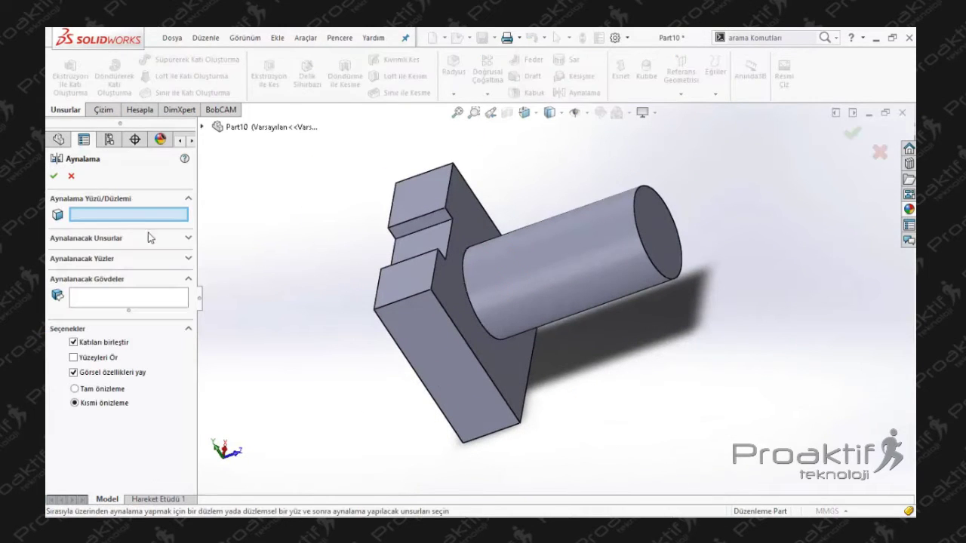
click(657, 233)
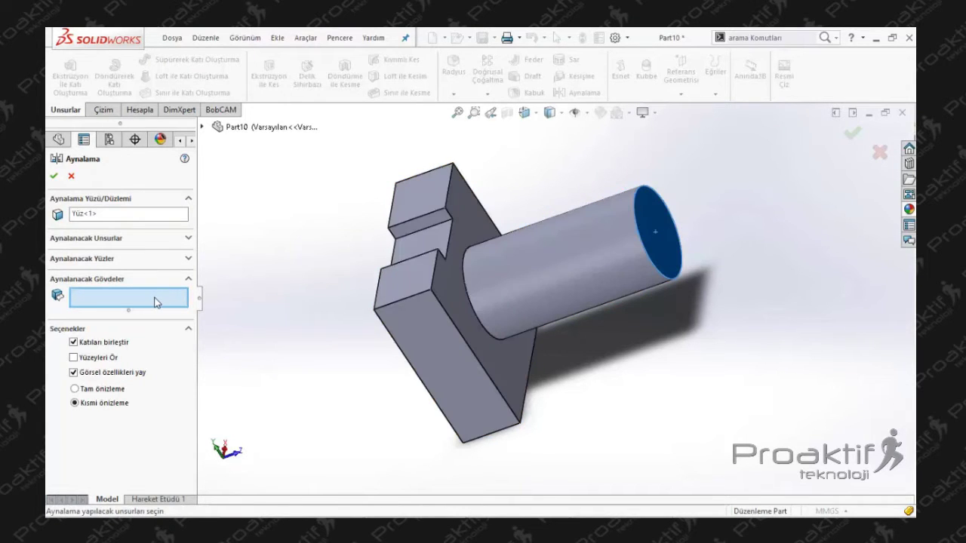
click(494, 294)
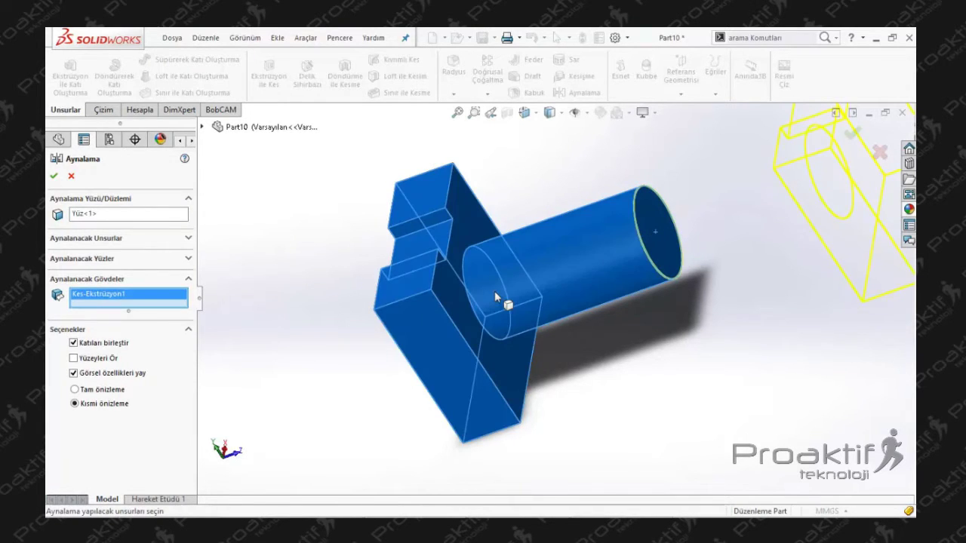
click(51, 176)
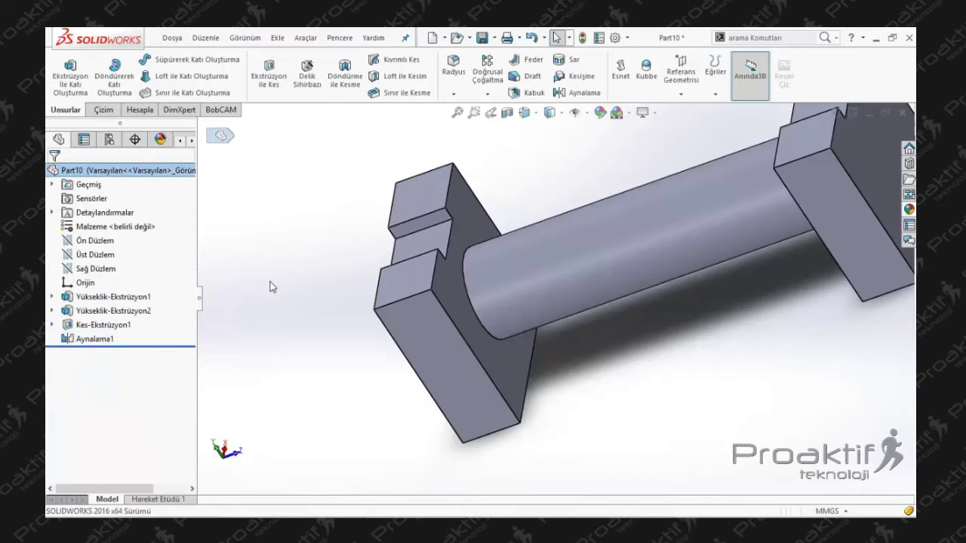
mouse_move(516, 272)
middle_down()
mouse_move(554, 219)
mouse_move(556, 228)
middle_up()
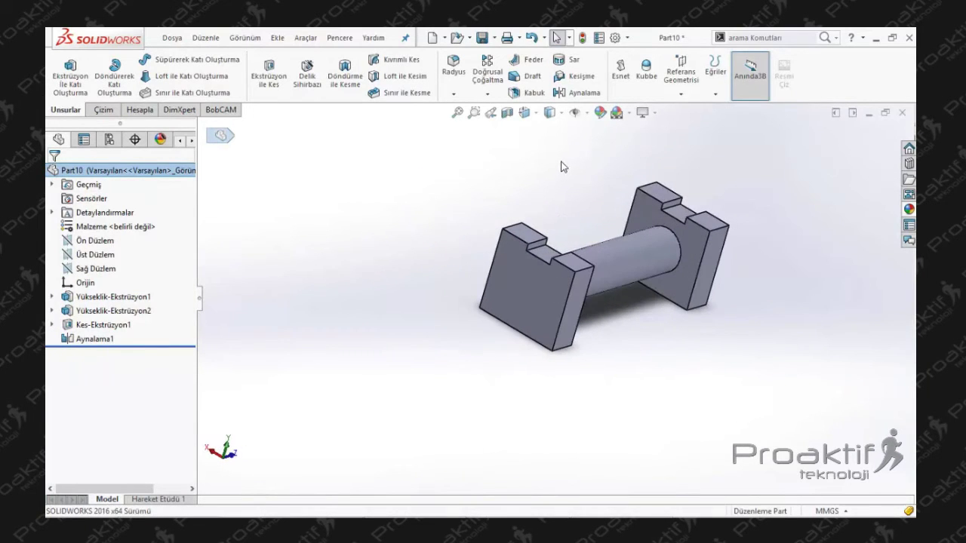
click(622, 83)
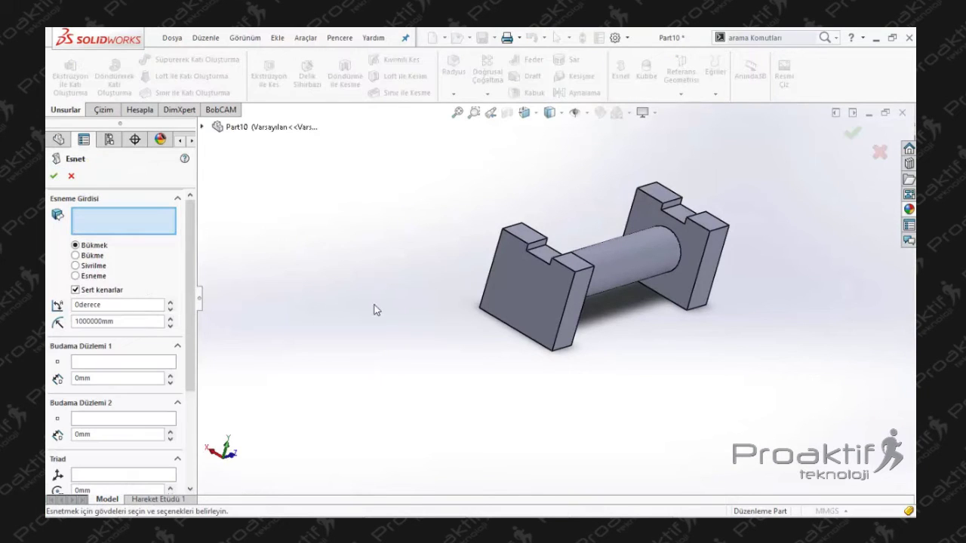
- Bend the spool body into an arc of about -134° with a Bükmek flex
middle_drag(378, 299, 337, 313)
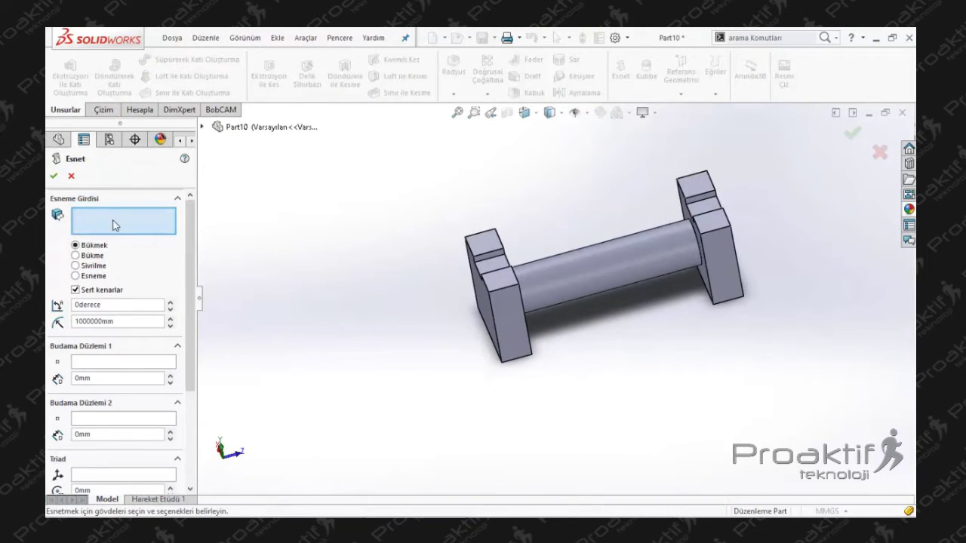
mouse_move(451, 261)
middle_down()
mouse_move(501, 237)
mouse_move(375, 276)
mouse_move(448, 277)
mouse_move(377, 269)
mouse_move(403, 214)
mouse_move(382, 172)
middle_up()
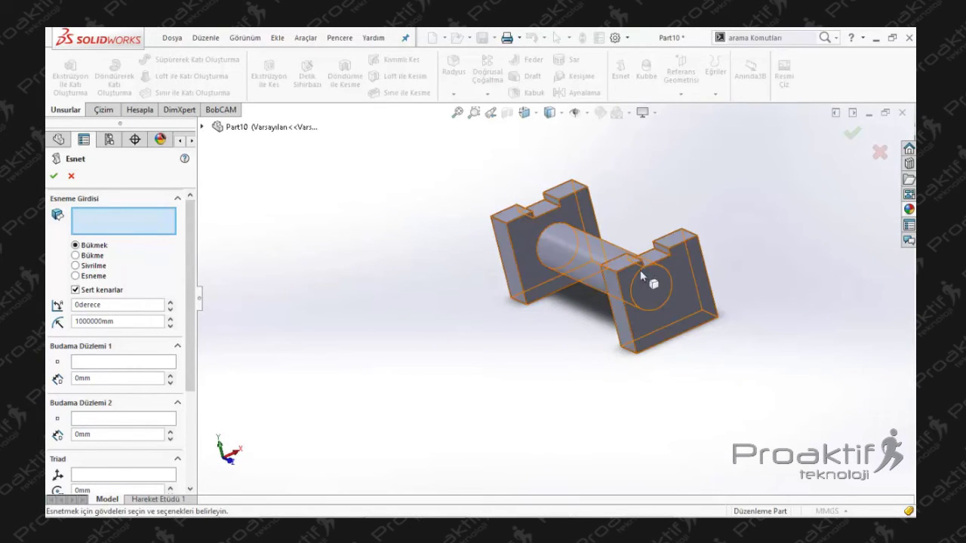
click(660, 312)
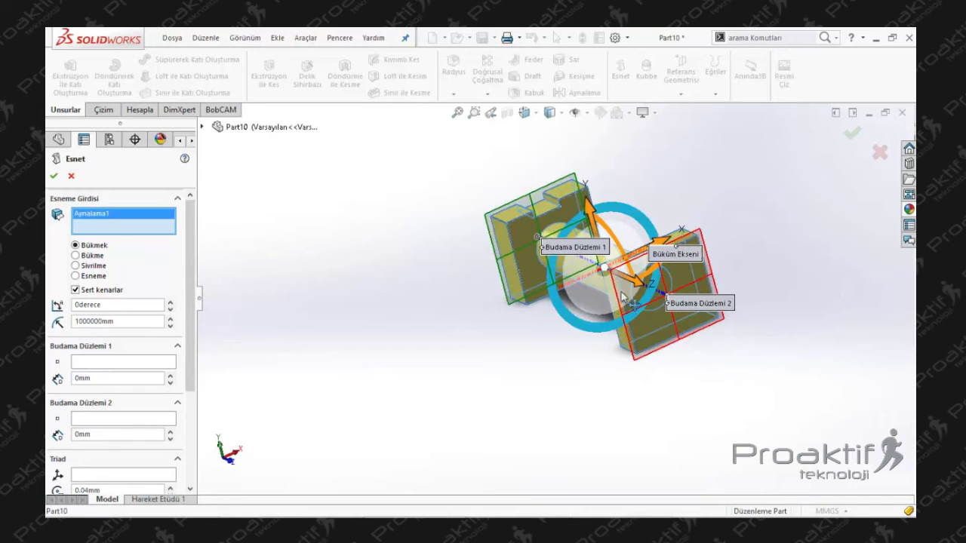
middle_drag(652, 259, 698, 285)
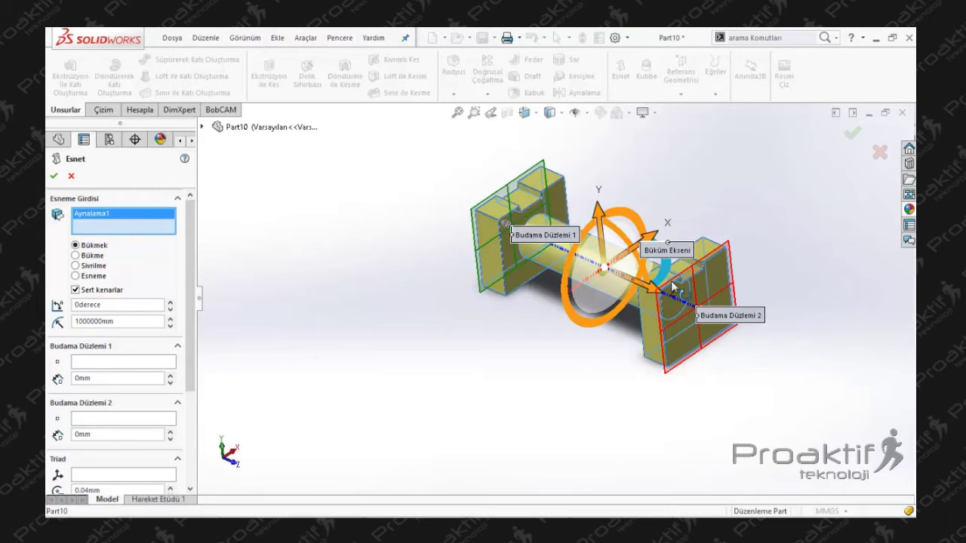
drag(671, 282, 661, 287)
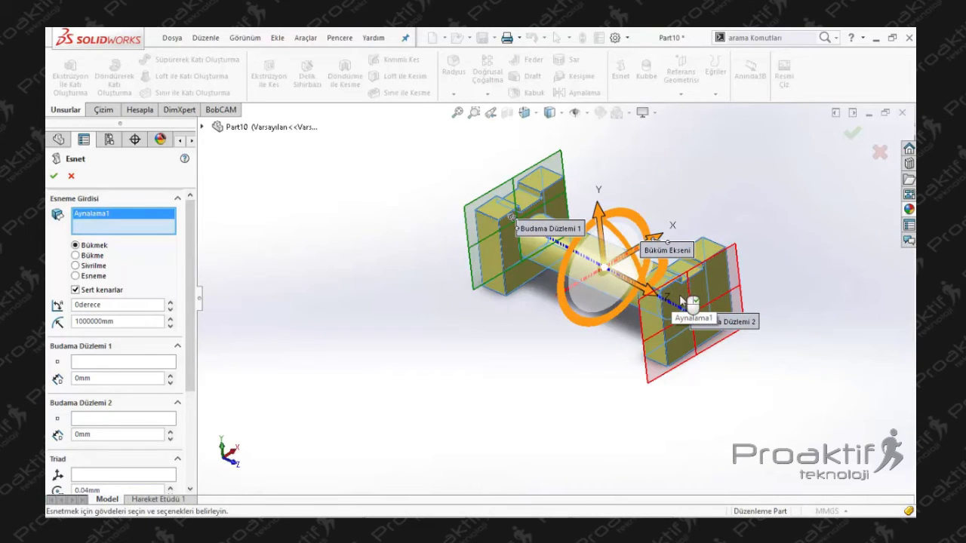
click(680, 298)
click(678, 297)
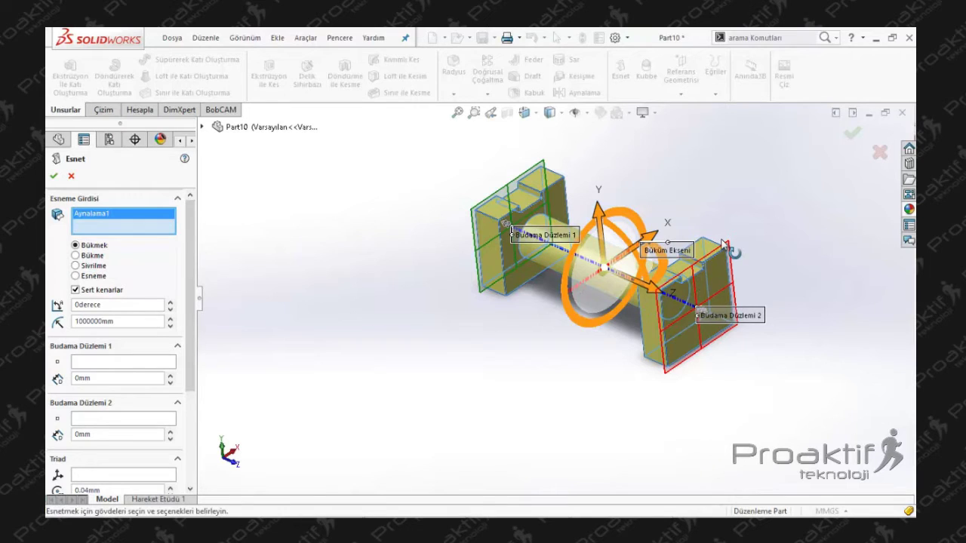
mouse_move(717, 238)
mouse_down()
mouse_move(712, 216)
mouse_move(612, 133)
mouse_up()
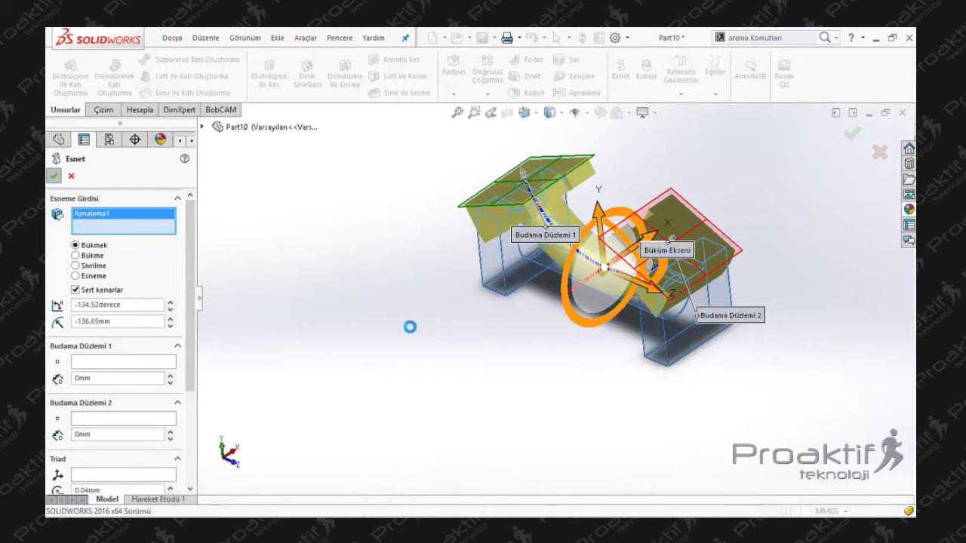
- Inspect the bent spool, then undo the Esnet1 bend
mouse_move(447, 352)
middle_down()
mouse_move(524, 280)
mouse_move(532, 256)
mouse_move(445, 372)
mouse_move(520, 337)
mouse_move(502, 357)
mouse_move(491, 344)
middle_up()
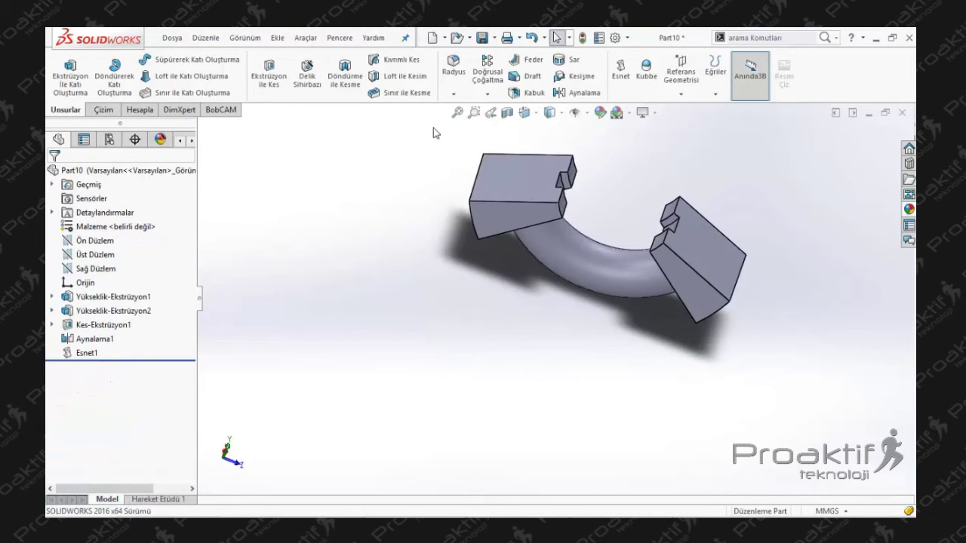
click(534, 39)
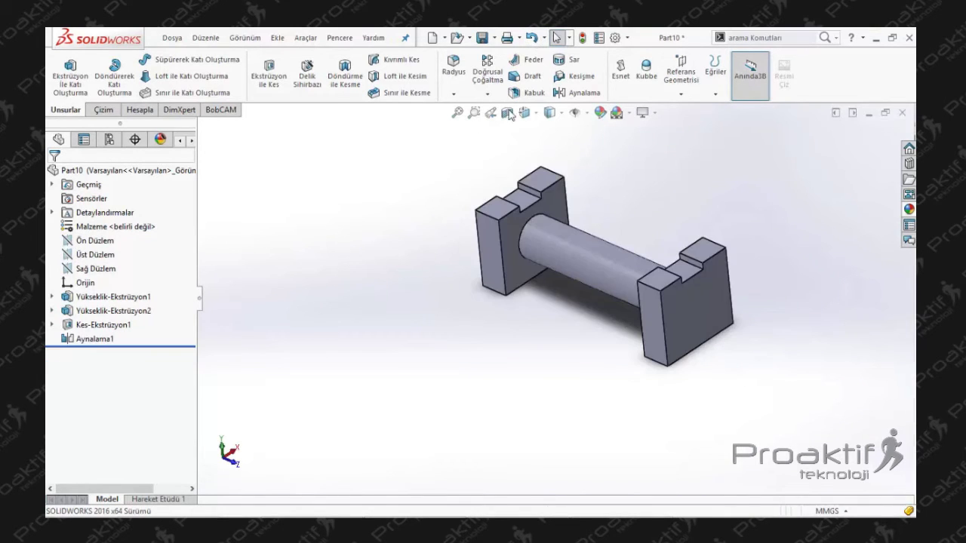
click(616, 86)
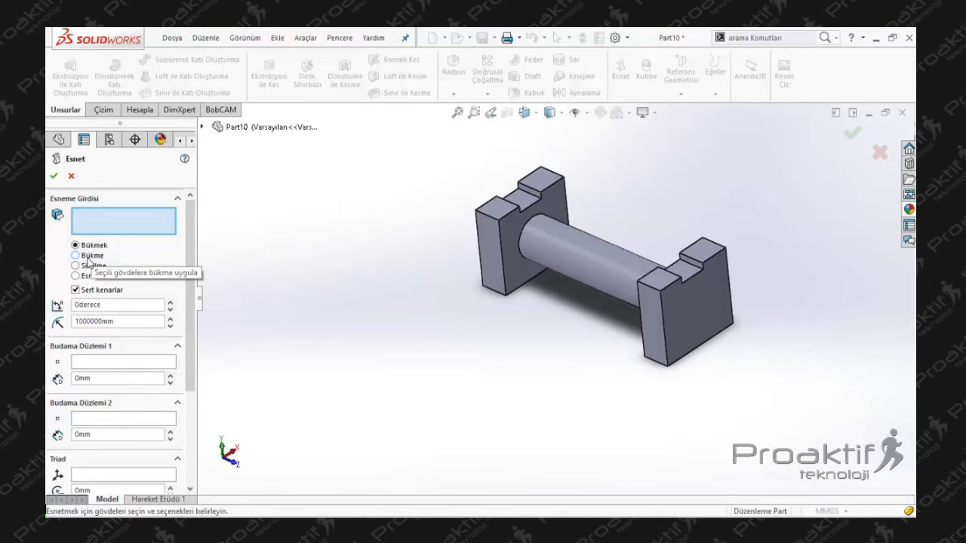
- Twist the spool's end around its axis with a Bükme flex, inspect it, then undo it
click(89, 258)
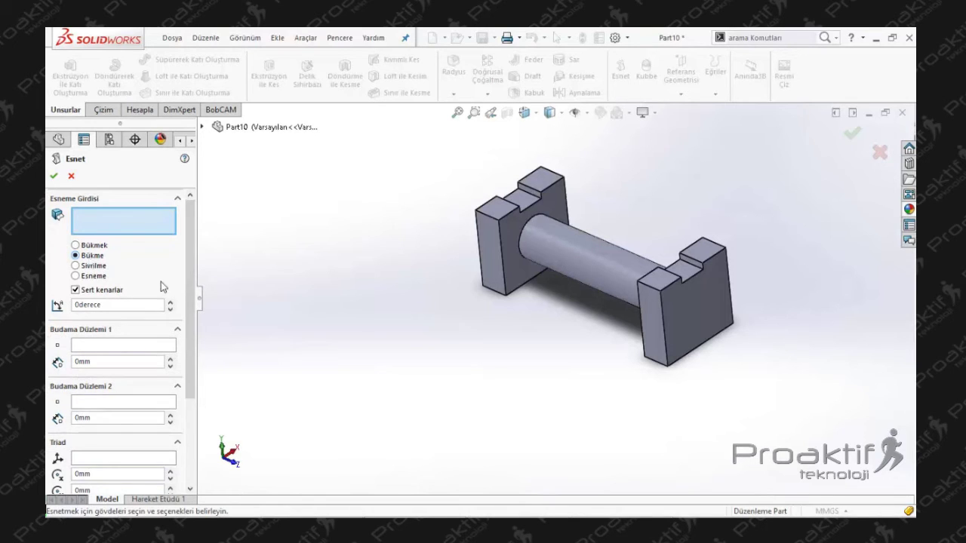
click(695, 318)
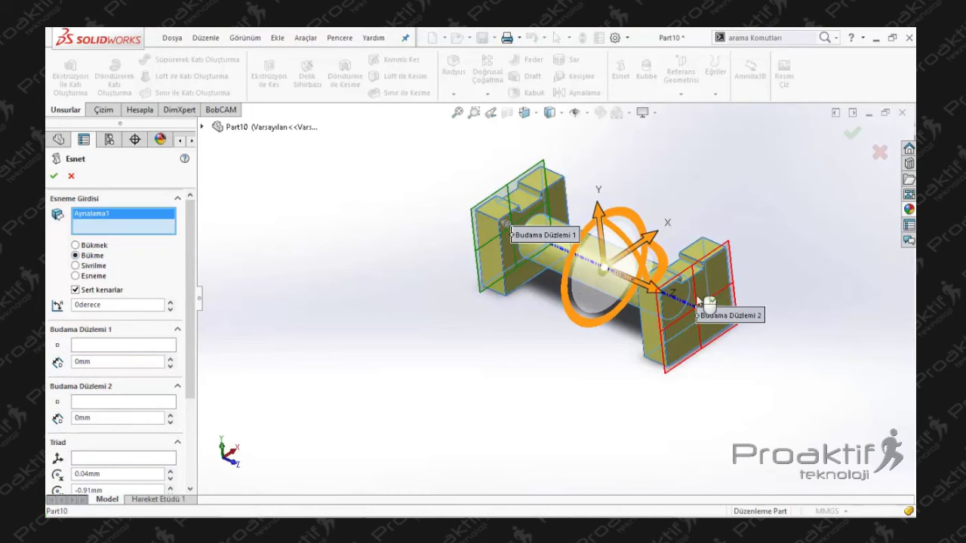
middle_drag(729, 243, 738, 243)
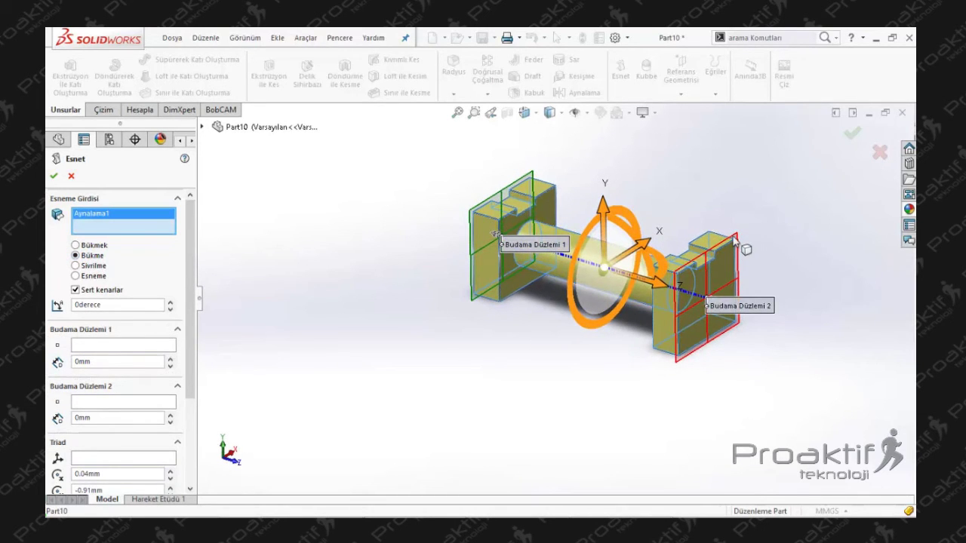
mouse_move(736, 240)
mouse_down()
mouse_move(649, 302)
mouse_move(578, 387)
mouse_move(492, 320)
mouse_up()
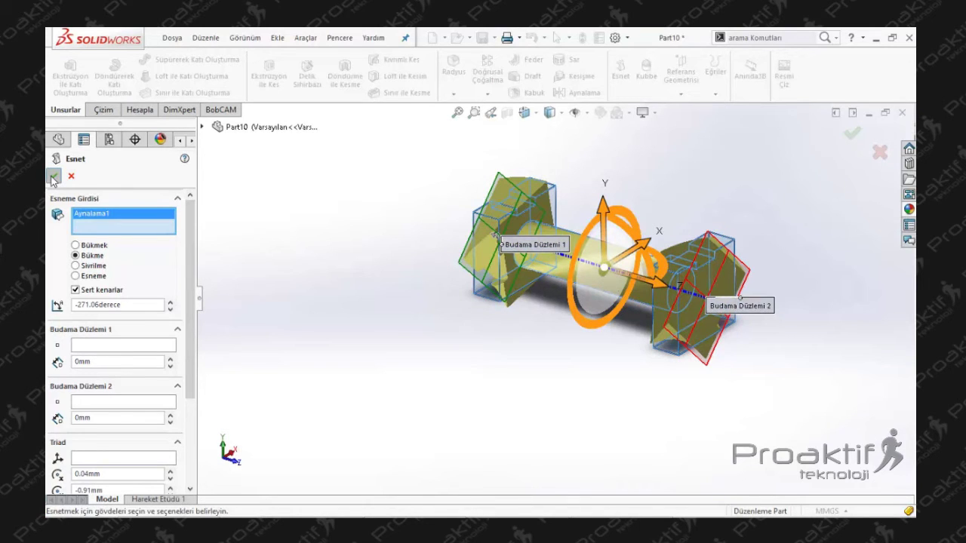
click(53, 177)
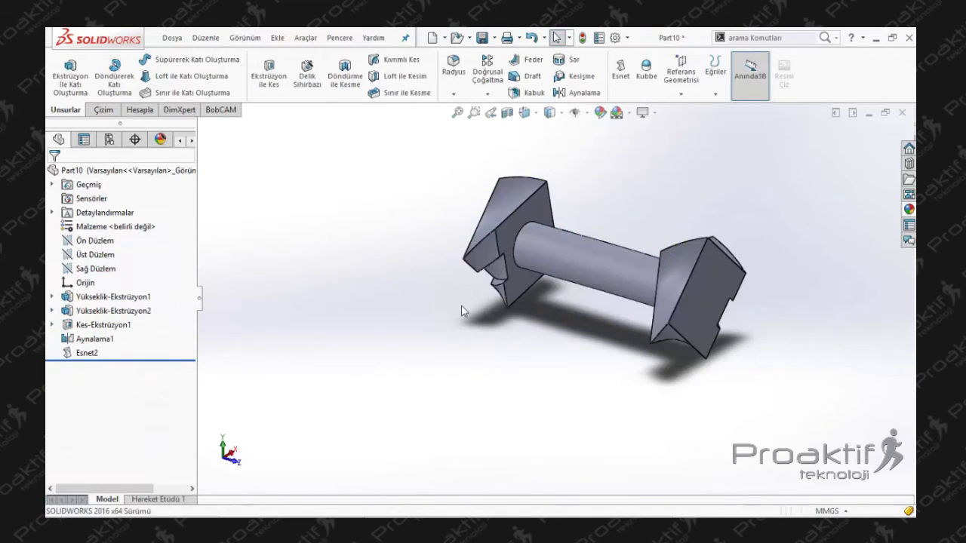
mouse_move(463, 311)
middle_down()
mouse_move(666, 241)
mouse_move(456, 296)
mouse_move(520, 319)
mouse_move(537, 274)
mouse_move(488, 290)
mouse_move(493, 309)
mouse_move(431, 328)
mouse_move(532, 252)
mouse_move(493, 312)
mouse_move(446, 323)
mouse_move(535, 259)
mouse_move(484, 326)
mouse_move(554, 224)
mouse_move(491, 234)
mouse_move(407, 279)
mouse_move(286, 205)
middle_up()
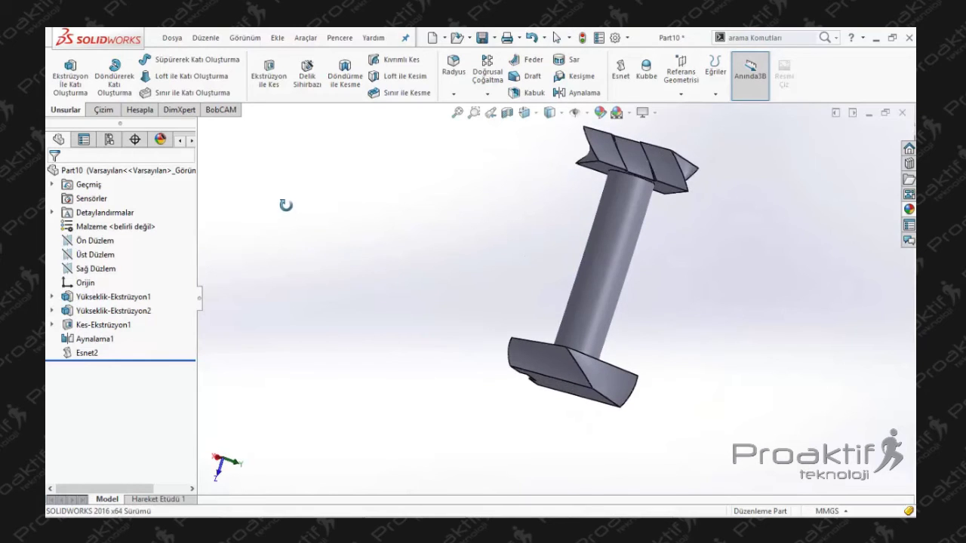
click(538, 43)
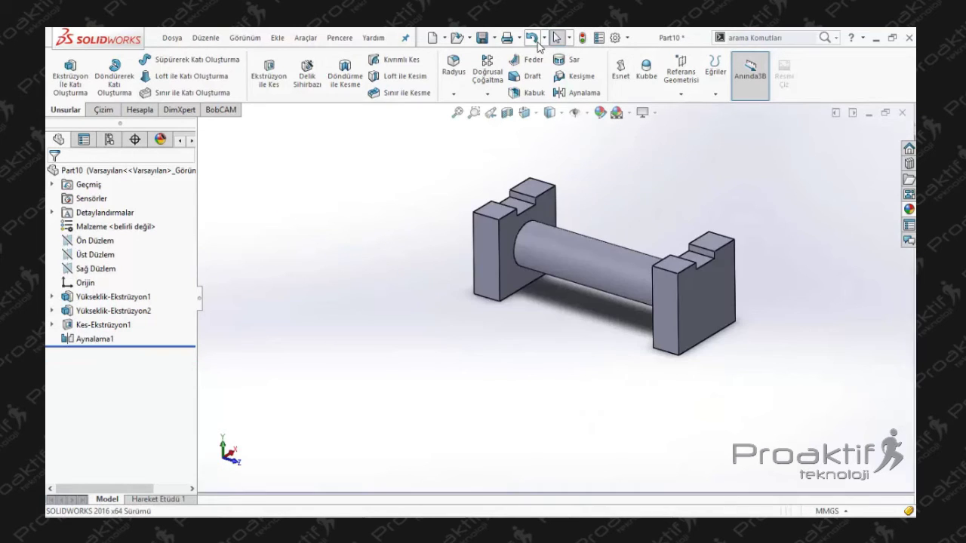
- Taper the spool with a Sivrilme flex so one end flares larger, then undo it
click(620, 71)
click(76, 267)
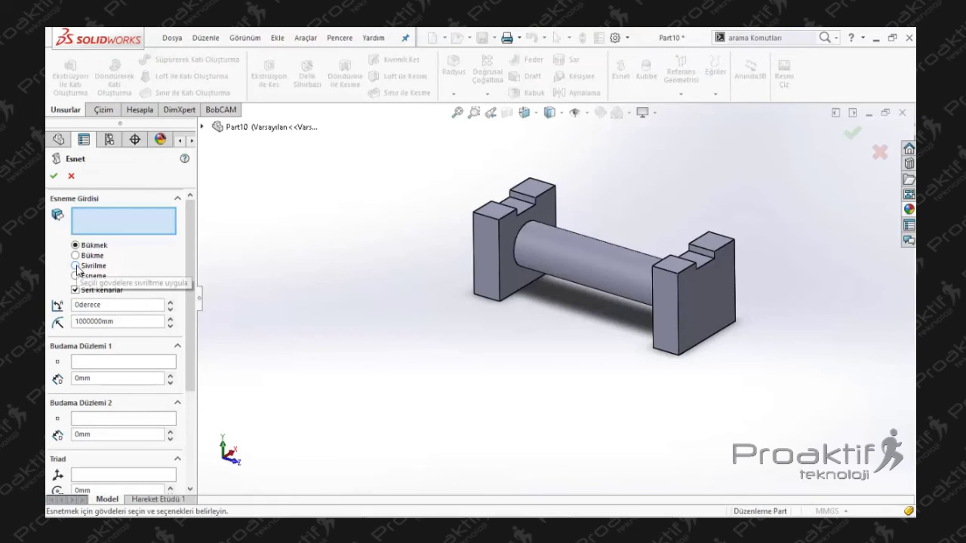
click(703, 298)
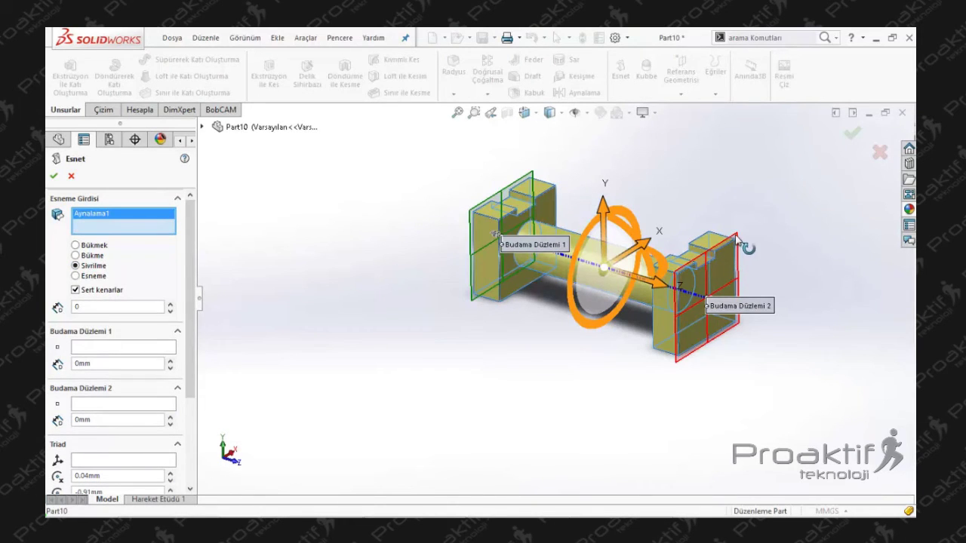
drag(736, 237, 782, 286)
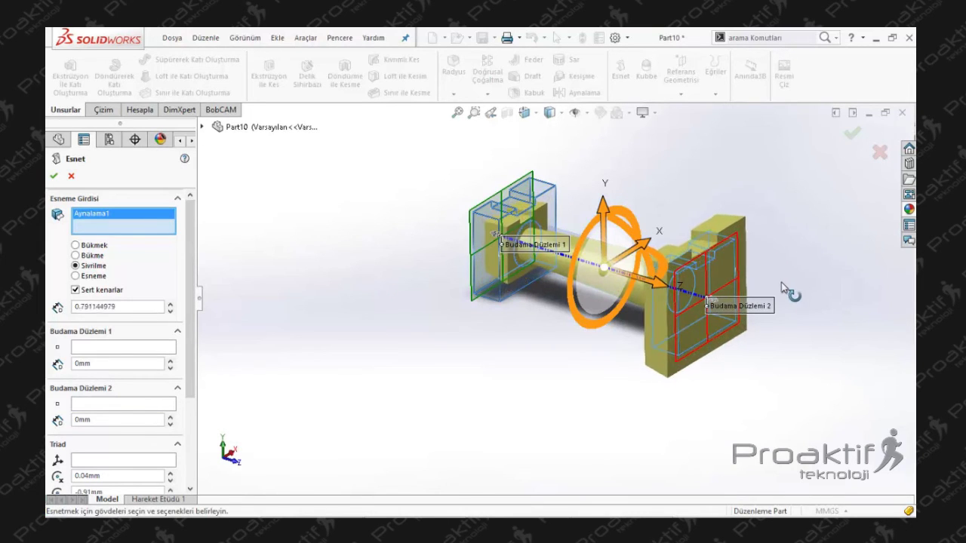
mouse_move(782, 286)
mouse_down()
mouse_move(685, 266)
mouse_move(796, 321)
mouse_up()
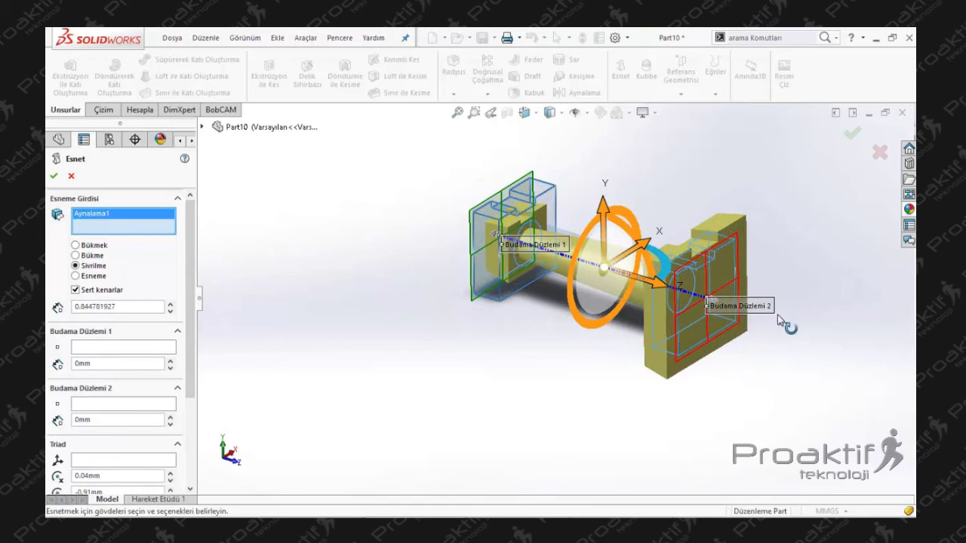
click(54, 176)
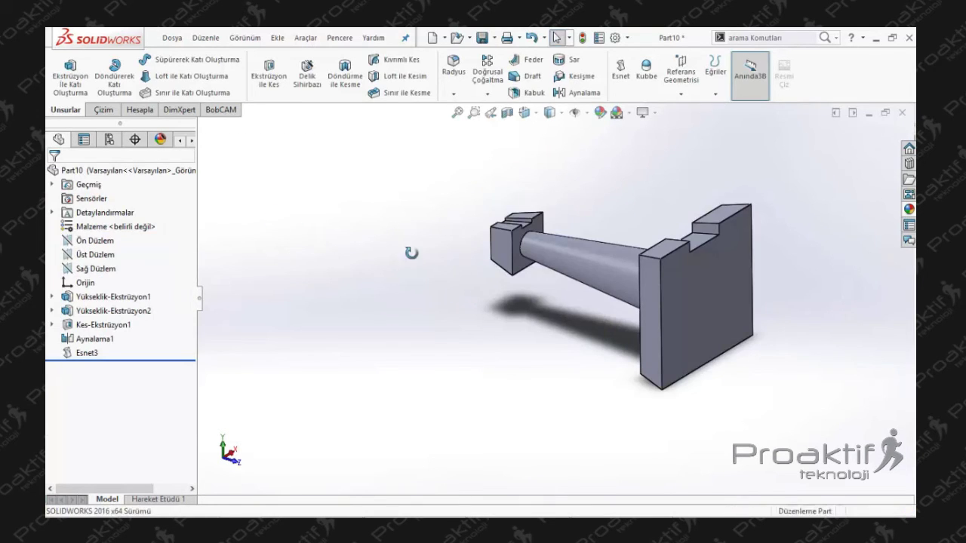
mouse_move(412, 253)
middle_down()
mouse_move(442, 322)
mouse_move(390, 255)
mouse_move(494, 224)
mouse_move(477, 246)
mouse_move(382, 265)
mouse_move(429, 257)
mouse_move(460, 226)
mouse_move(442, 231)
middle_up()
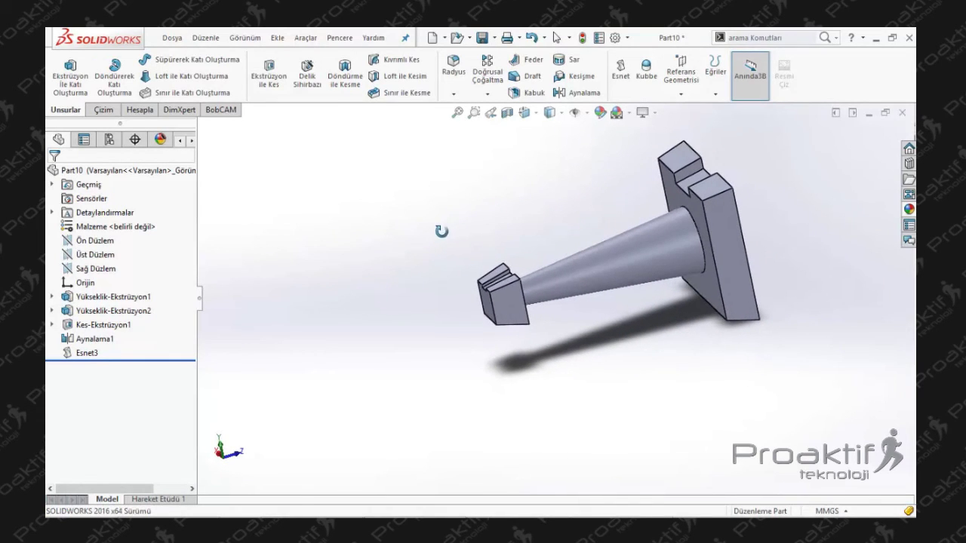
click(531, 40)
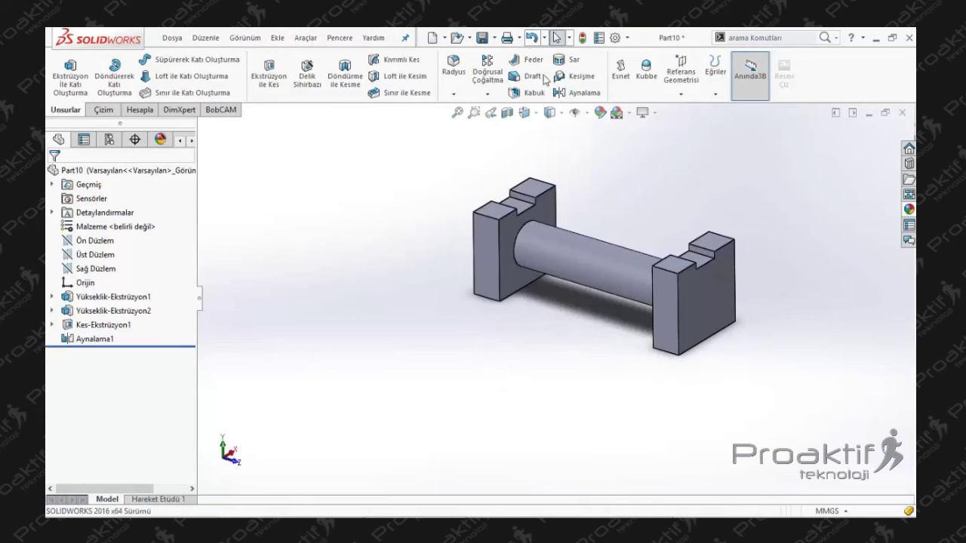
- Stretch the spool lengthwise by about 287 mm with an Esneme flex, Esnet4
click(622, 78)
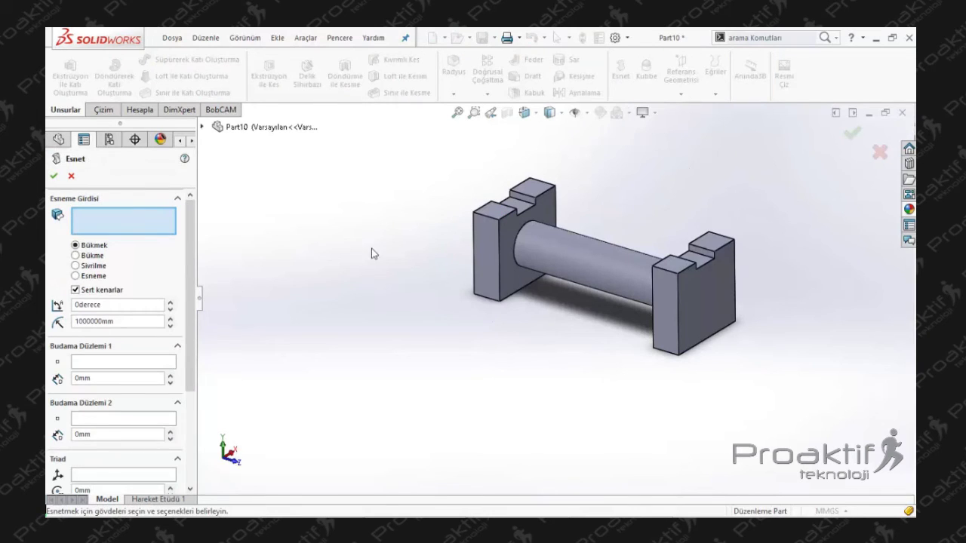
click(90, 278)
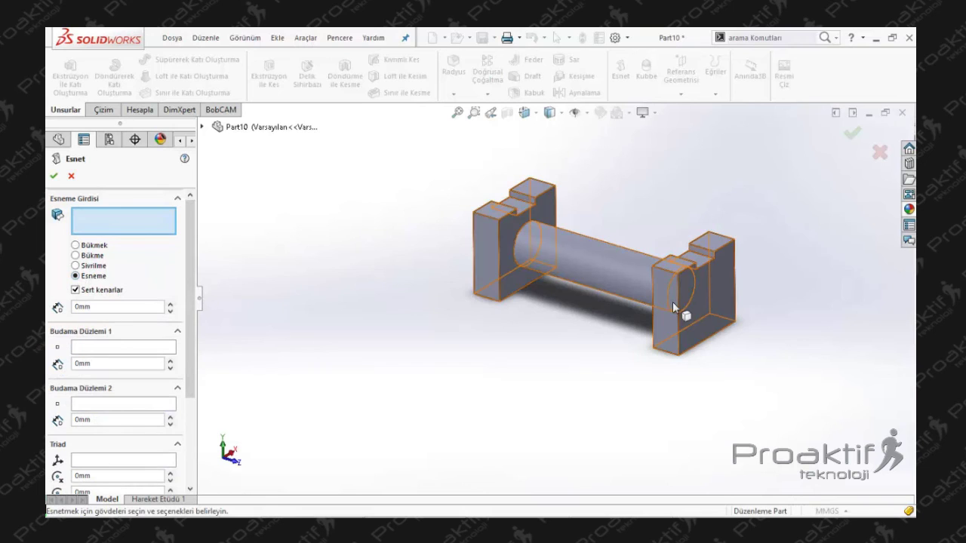
click(710, 302)
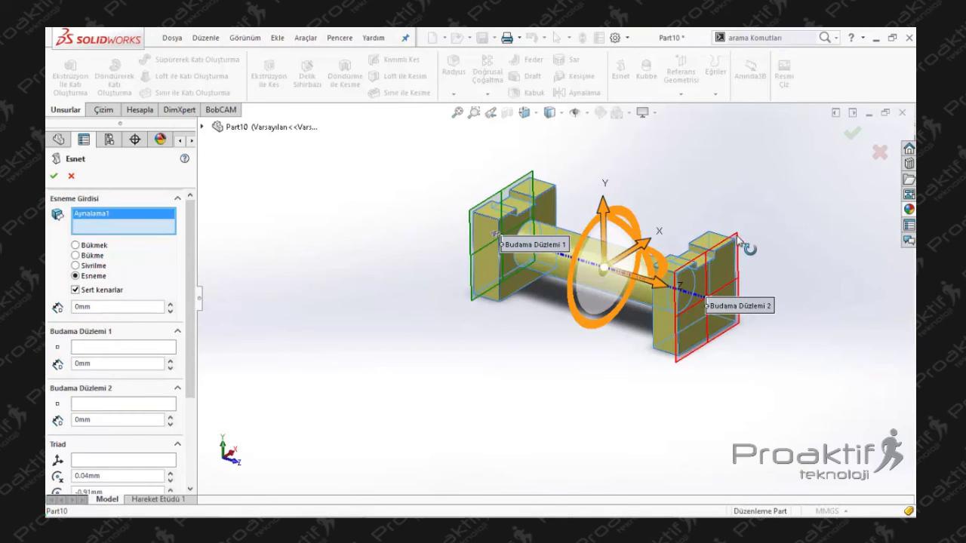
mouse_move(737, 236)
mouse_down()
mouse_move(773, 262)
mouse_move(684, 251)
mouse_move(696, 259)
mouse_up()
drag(735, 270, 779, 296)
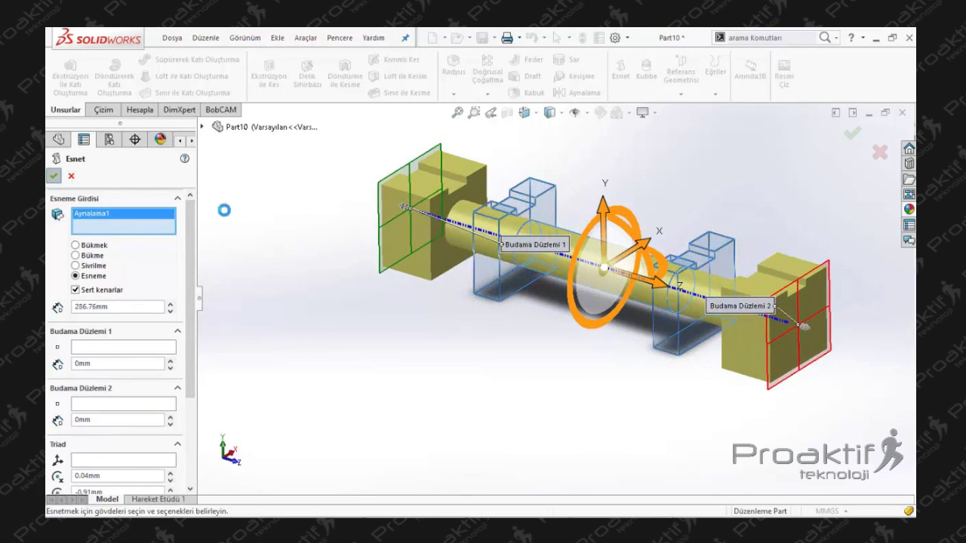
mouse_move(535, 344)
middle_down()
mouse_move(539, 388)
mouse_move(574, 286)
middle_up()
mouse_move(574, 211)
middle_down()
mouse_move(561, 168)
mouse_move(521, 219)
mouse_move(529, 174)
mouse_move(467, 182)
mouse_move(487, 212)
middle_up()
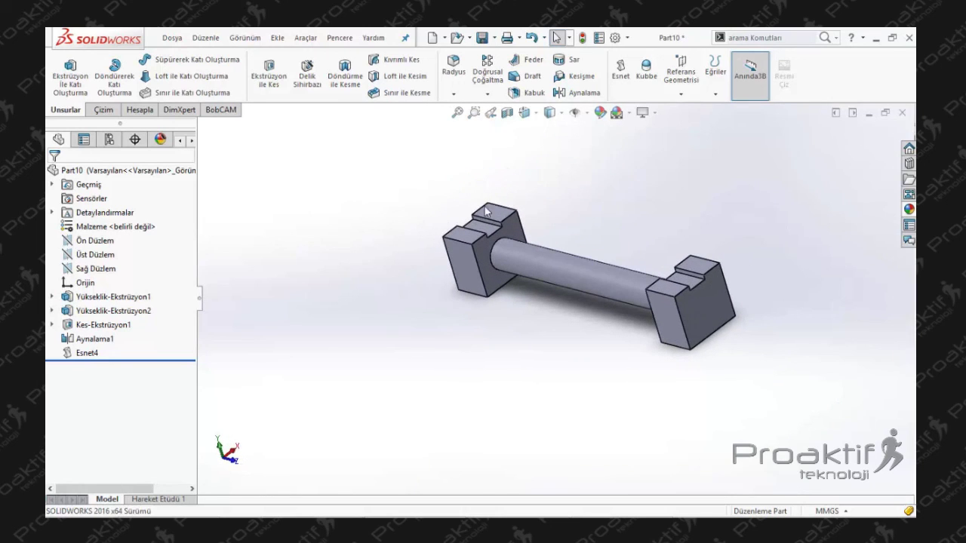